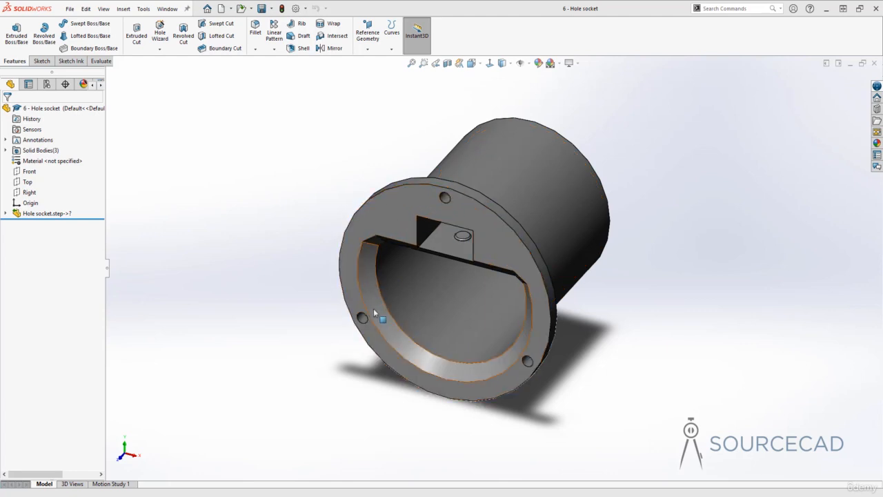
middle_click_drag(374, 308, 492, 255)
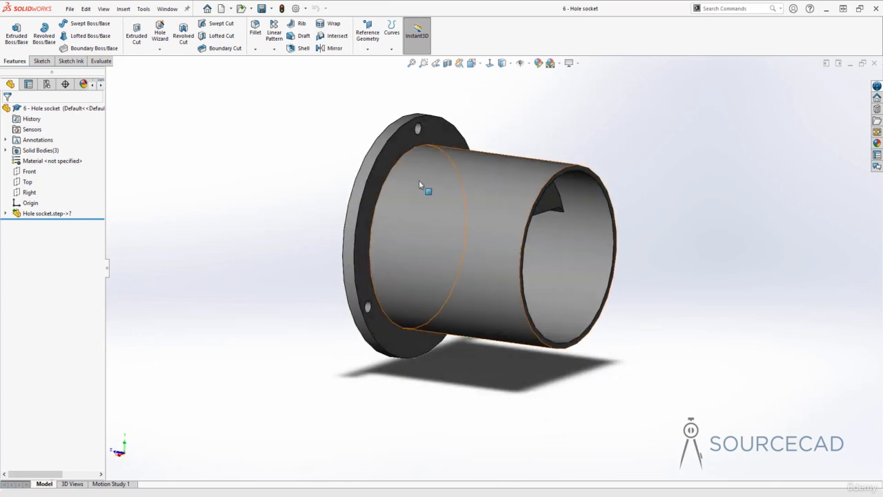
middle_click_drag(419, 184, 441, 251)
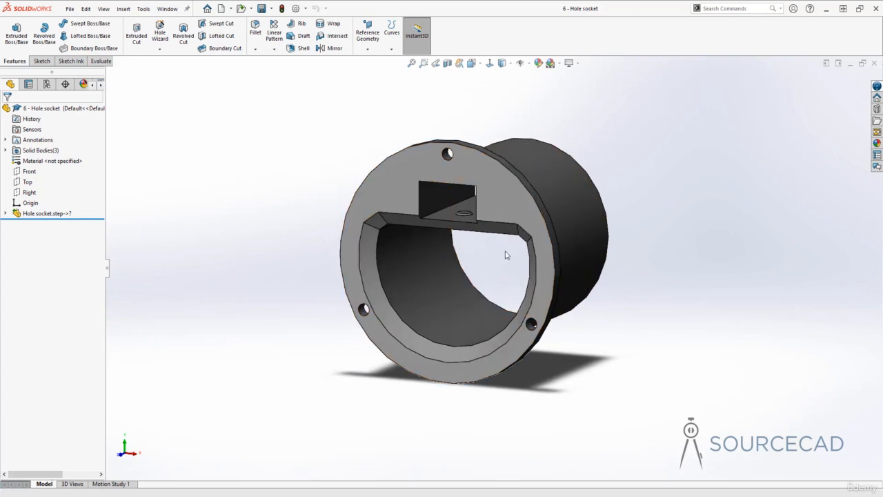
middle_click_drag(506, 255, 501, 278)
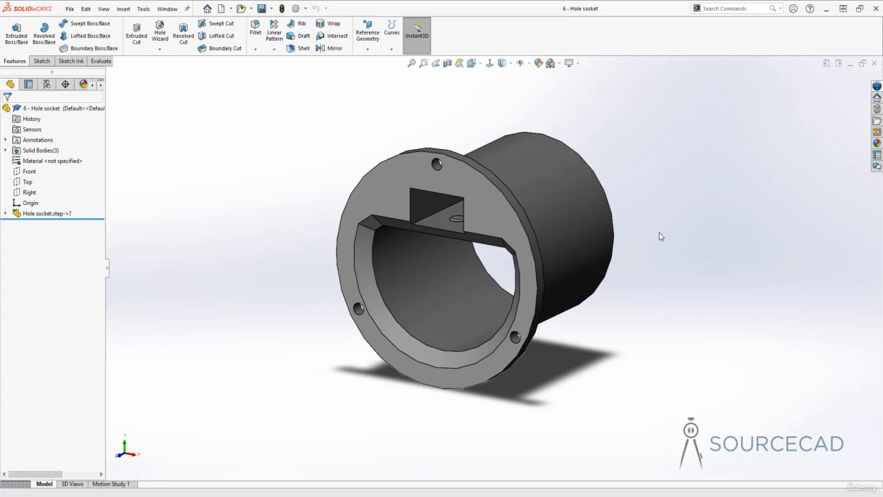
- Add the Markup toolset to the CommandManager and display its commands
right_click(95, 63)
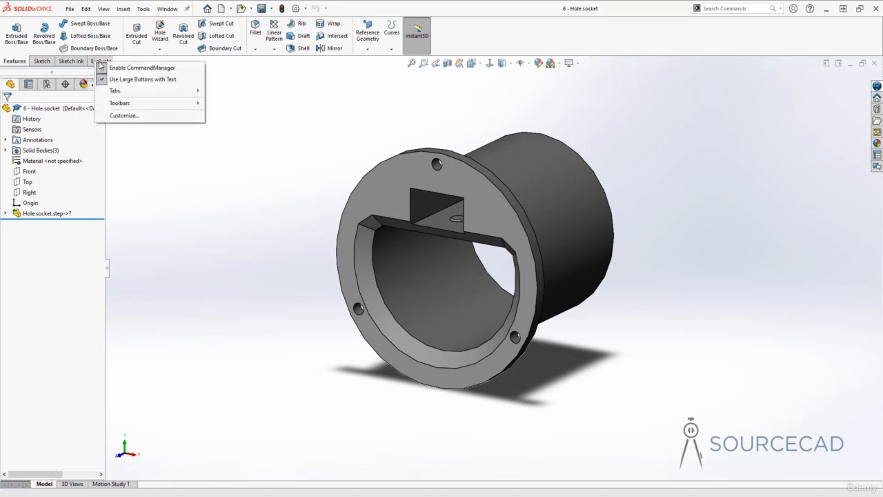
mouse_move(138, 95)
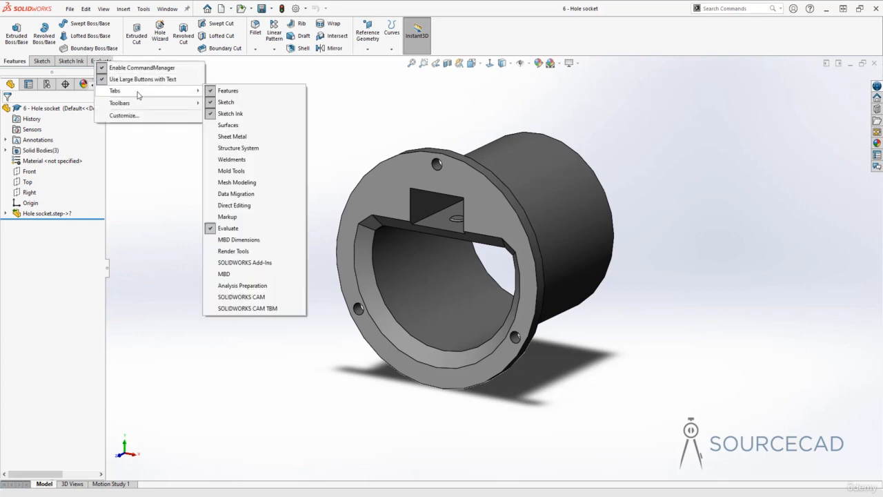
left_click(227, 217)
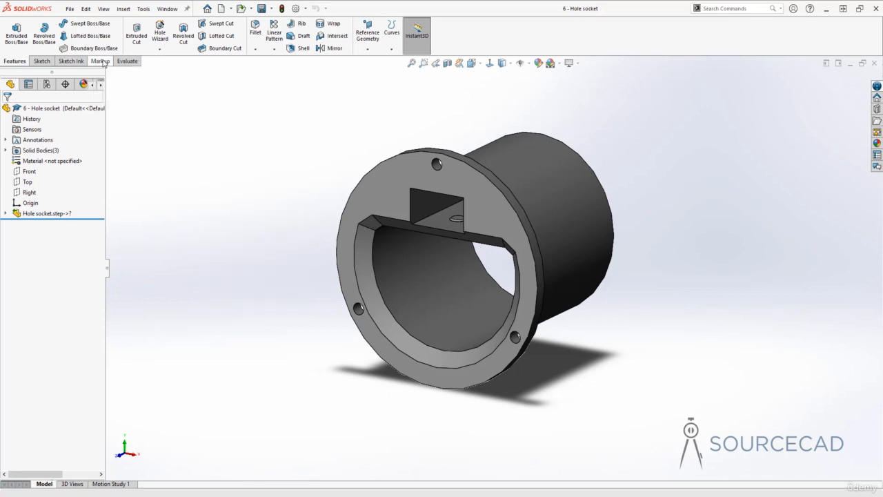
left_click(101, 60)
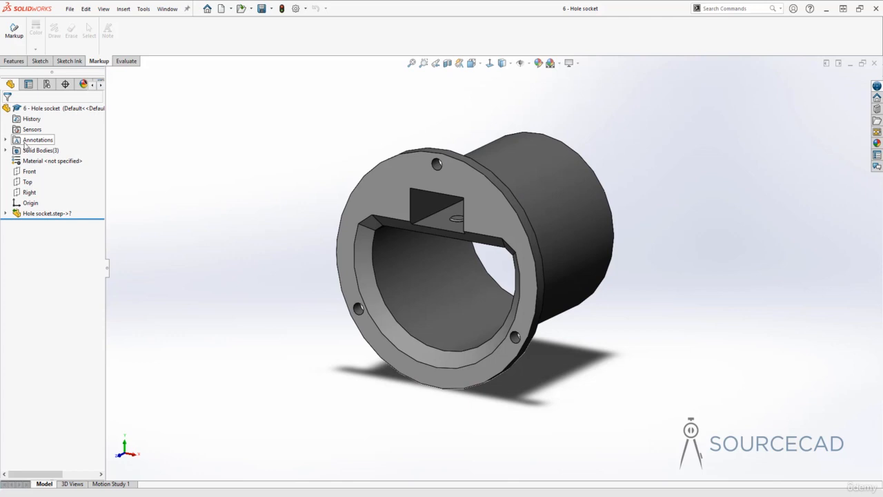
- Start a new markup and draw a freehand orange arrow pointing at the upper hole in the flange face
left_click(14, 31)
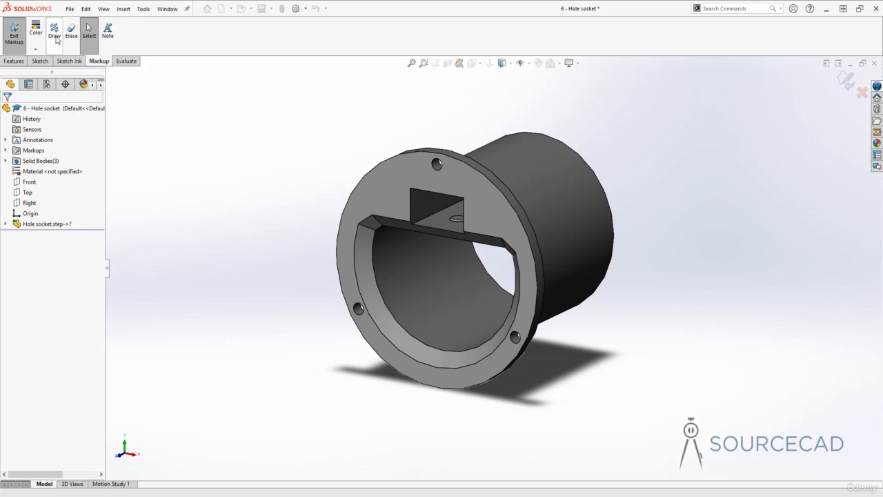
left_click(54, 35)
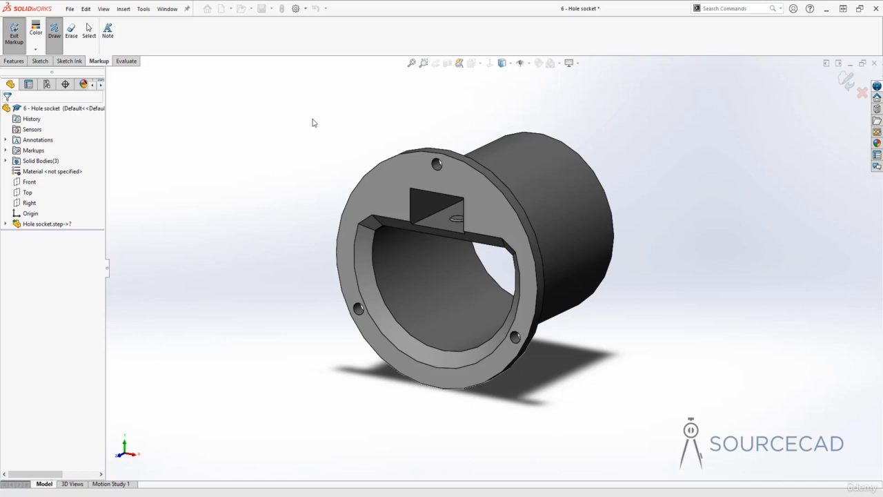
mouse_move(312, 122)
left_mouse_down()
mouse_move(435, 165)
mouse_move(419, 169)
left_mouse_up()
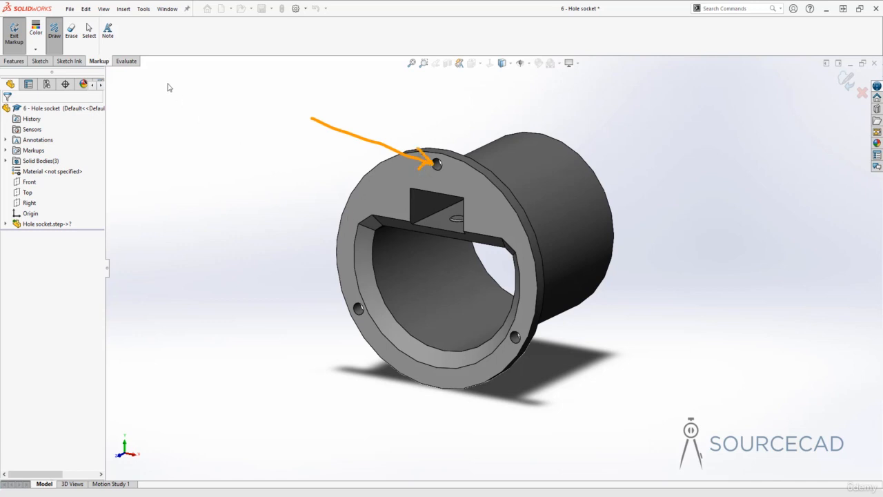
- Add the note "Make six holes" at the tail of the orange arrow and expand the Markups folder
left_click(108, 32)
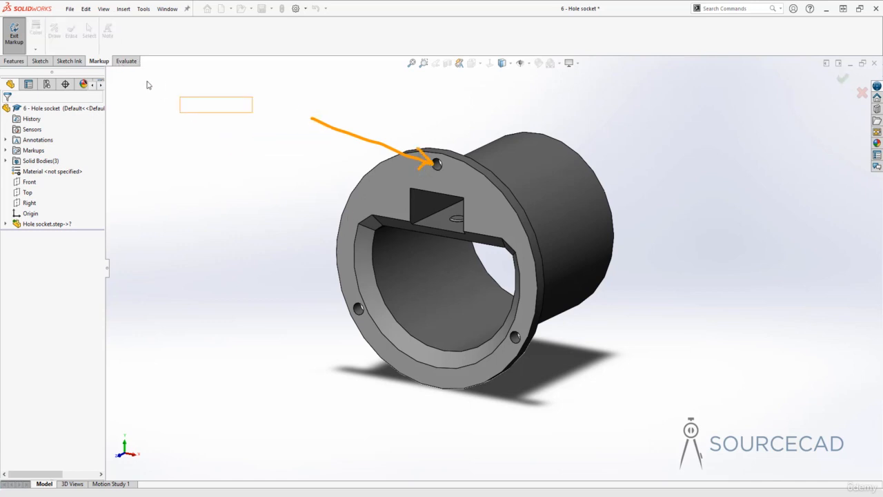
left_click(200, 99)
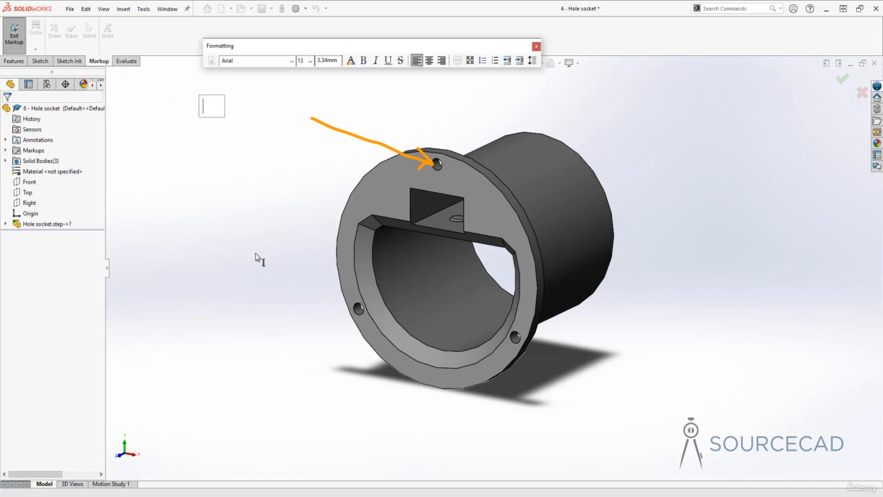
type("Make ")
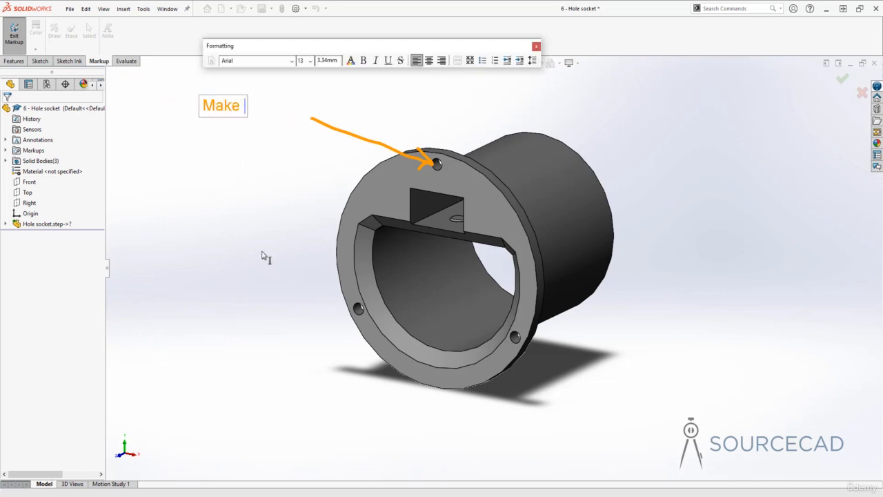
type("six holes")
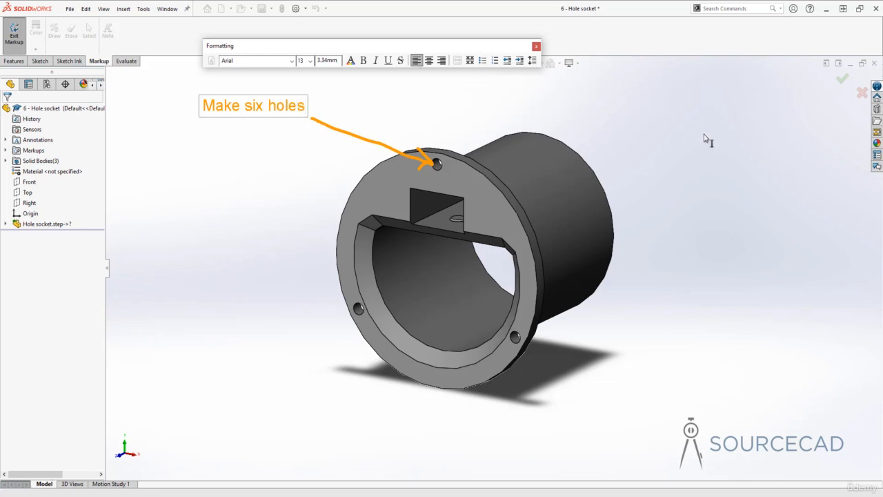
left_click(842, 79)
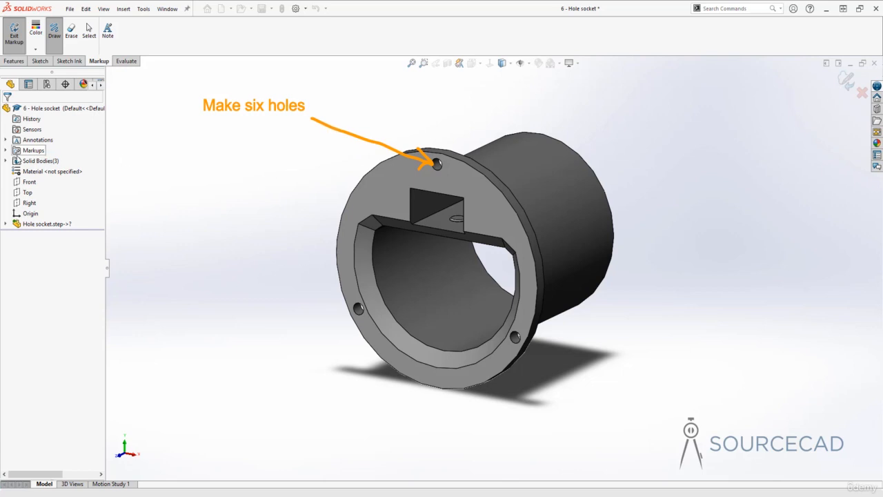
left_click(6, 150)
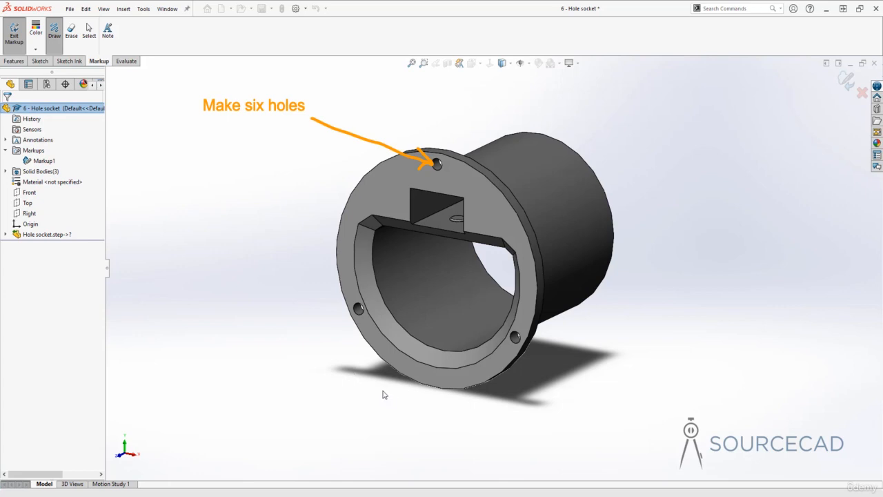
- Set the markup colour to red and draw an arrow pointing at the chamfer around the large flange opening
left_click(38, 50)
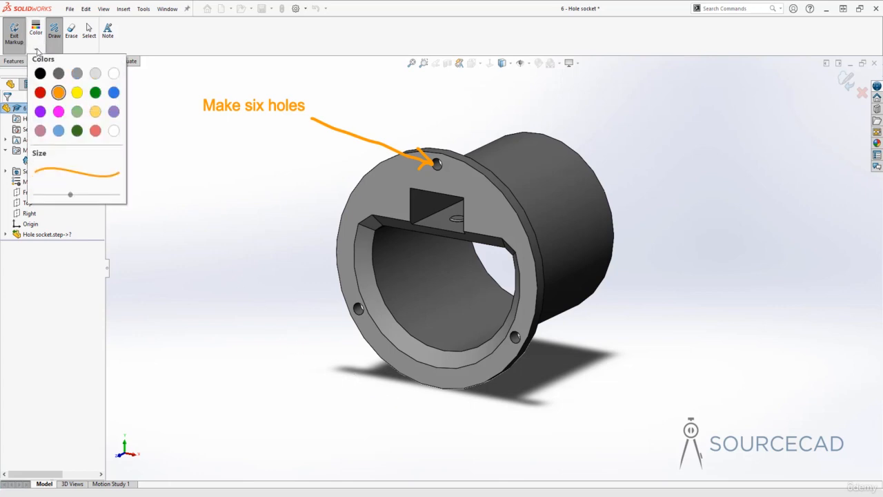
left_click(40, 93)
left_click(171, 38)
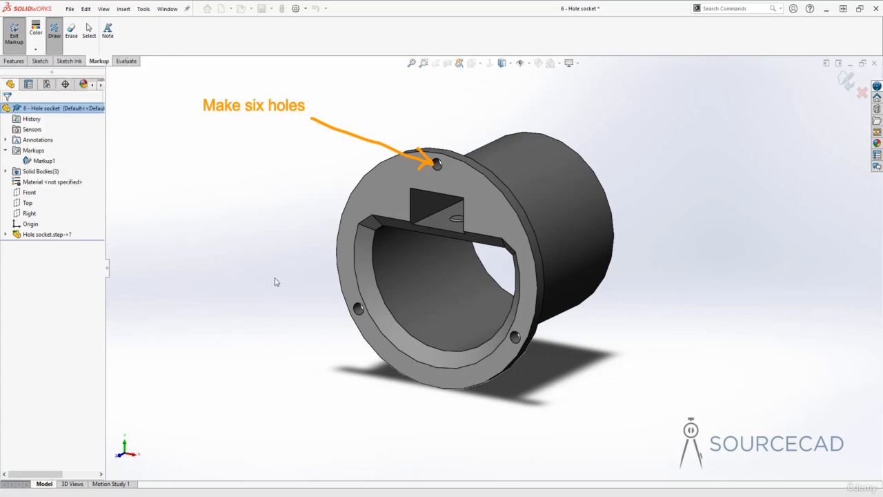
mouse_move(275, 279)
left_mouse_down()
mouse_move(370, 270)
mouse_move(360, 282)
left_mouse_up()
- Add a note reading "Decrease chamfer distance" near the tail of the red arrow
left_click(108, 31)
left_click(191, 284)
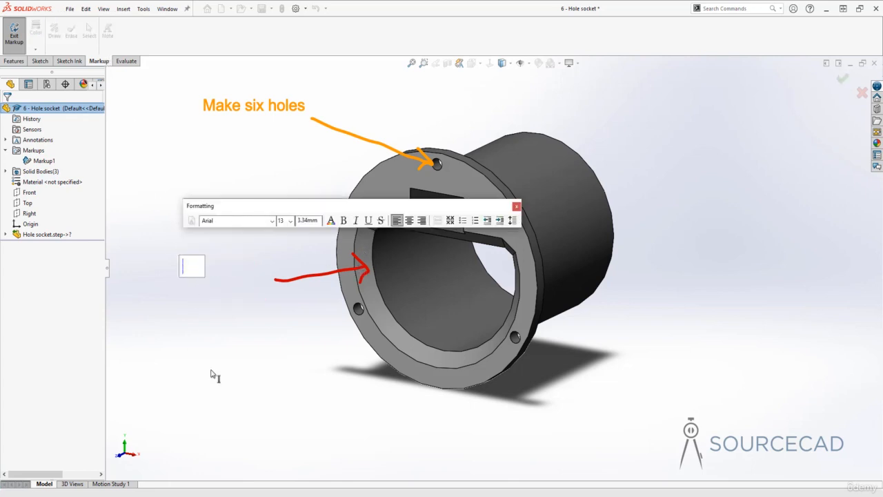
type("Decrease")
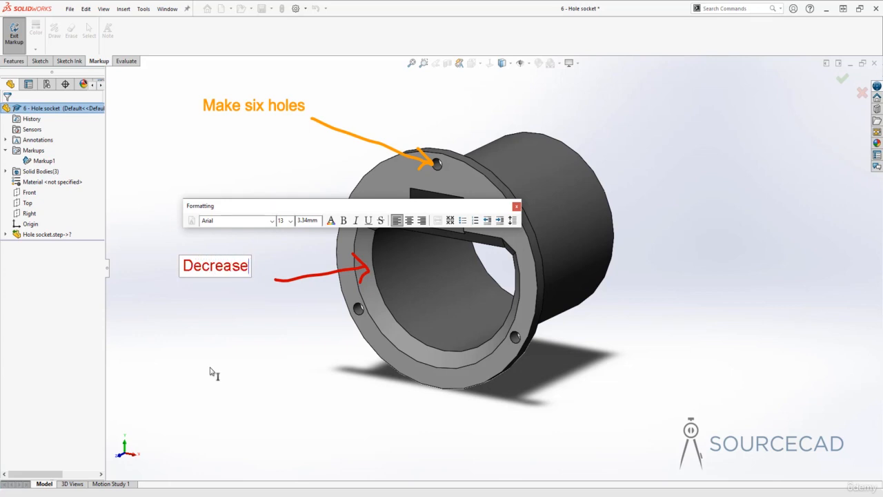
type(" chamfer distance")
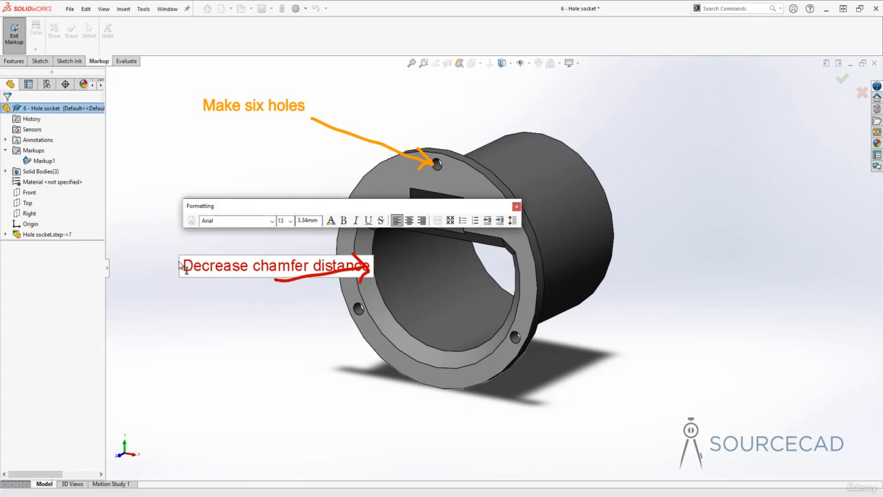
- Reduce the chamfer note's font size to 9, place the note above the red arrow's tail and finish the markup
left_click_drag(183, 267, 371, 276)
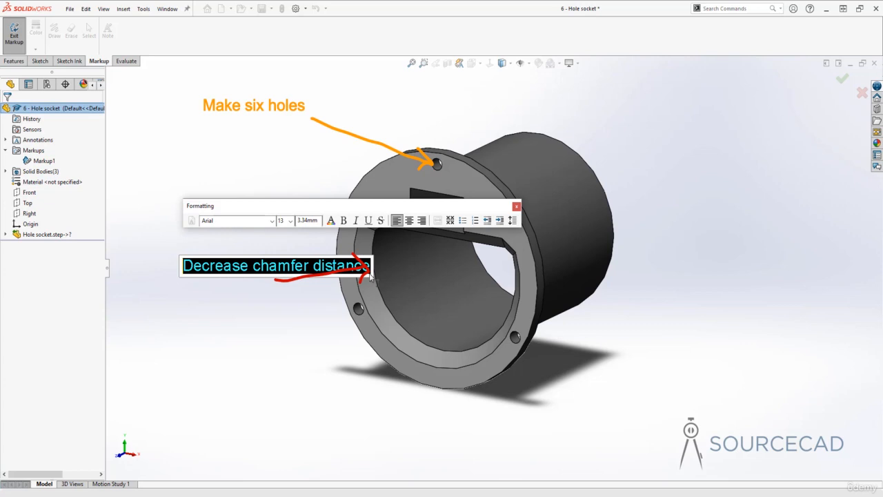
left_click(290, 221)
left_click(285, 231)
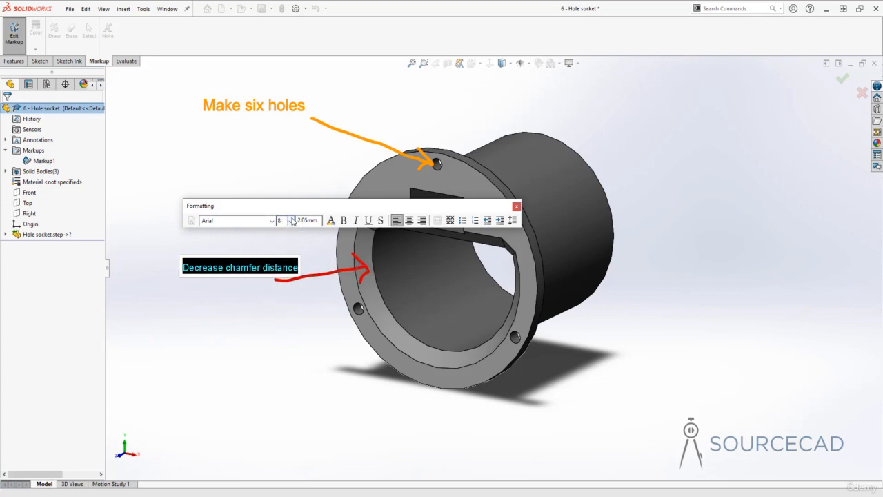
left_click(291, 220)
left_click(287, 241)
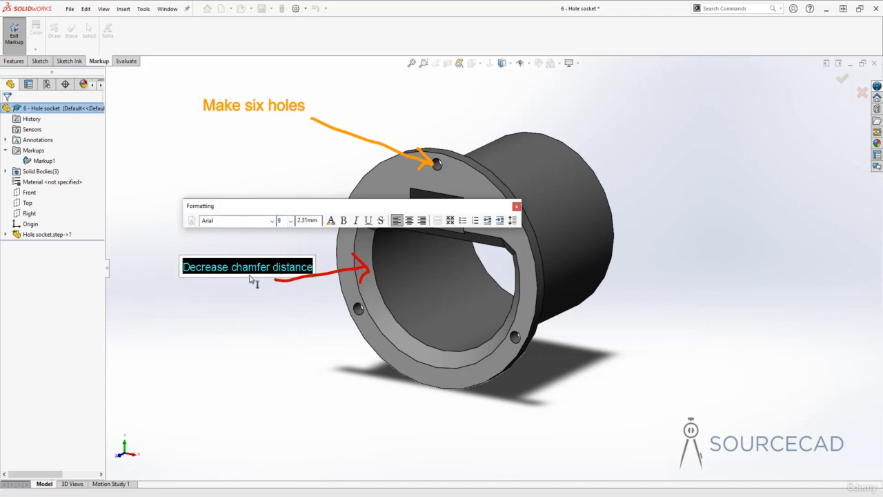
left_click_drag(247, 273, 248, 271)
left_click(225, 273)
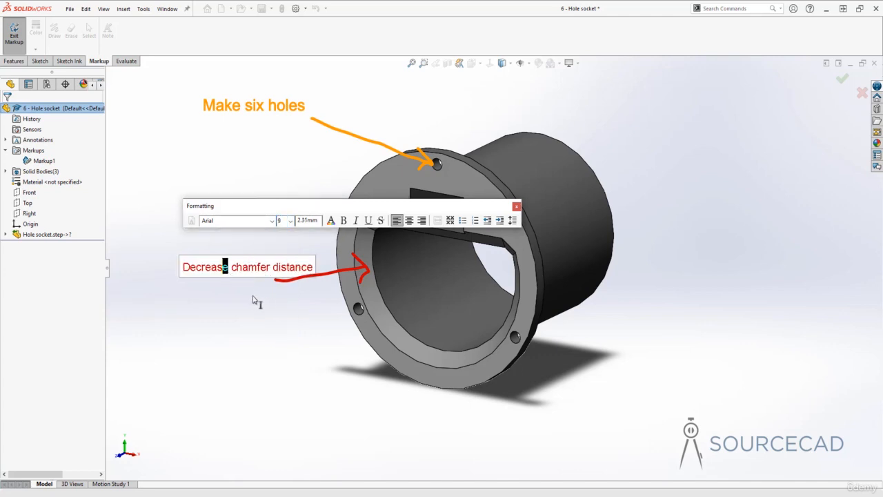
left_click(254, 299)
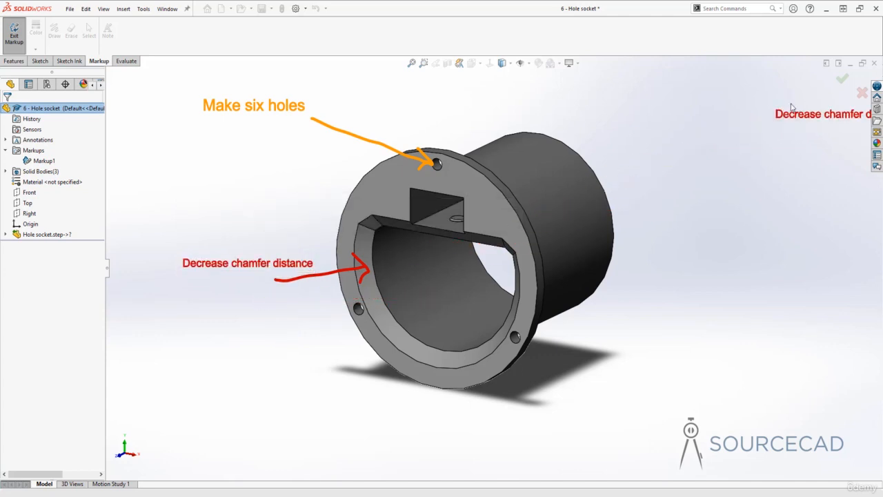
left_click(843, 78)
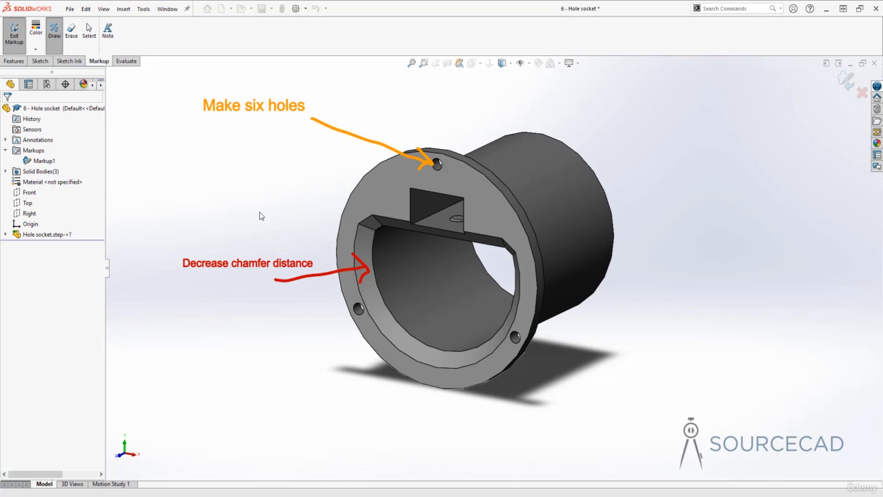
left_click(847, 80)
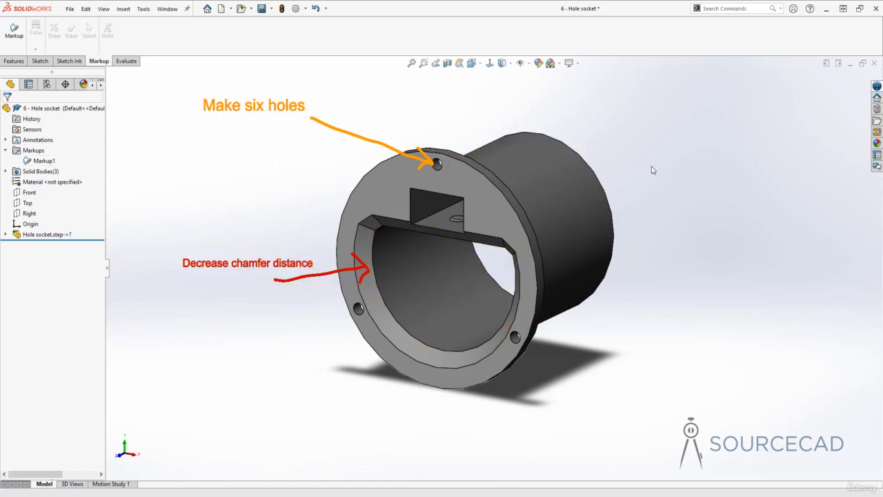
- Start a second markup on the rear view and draw two joined red arrows to the flange-tube junction and the tube's open-end edge
mouse_move(652, 170)
middle_mouse_down()
mouse_move(580, 187)
mouse_move(573, 197)
mouse_move(410, 151)
middle_mouse_up()
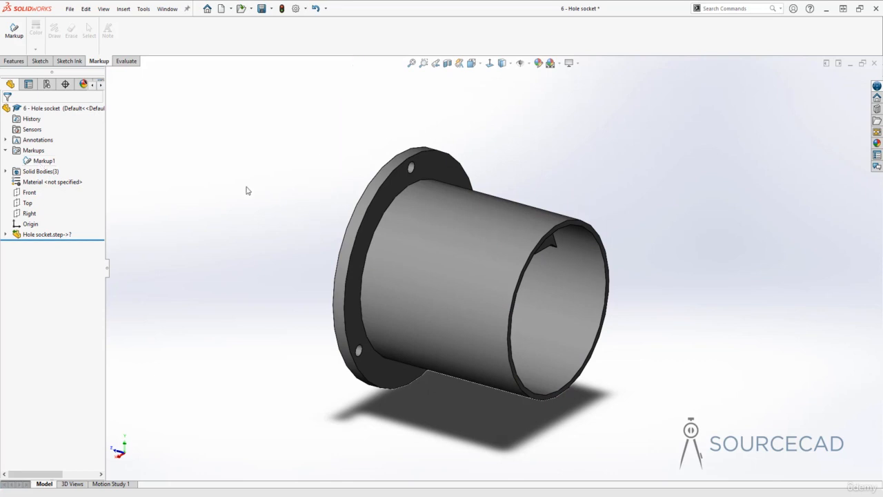
left_click(14, 31)
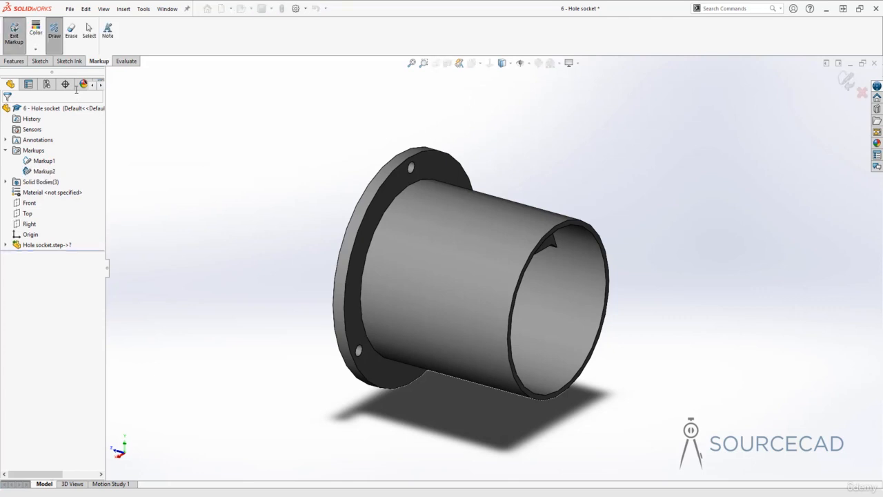
mouse_move(651, 182)
left_mouse_down()
mouse_move(596, 229)
mouse_move(615, 231)
left_mouse_up()
left_click_drag(412, 183, 650, 182)
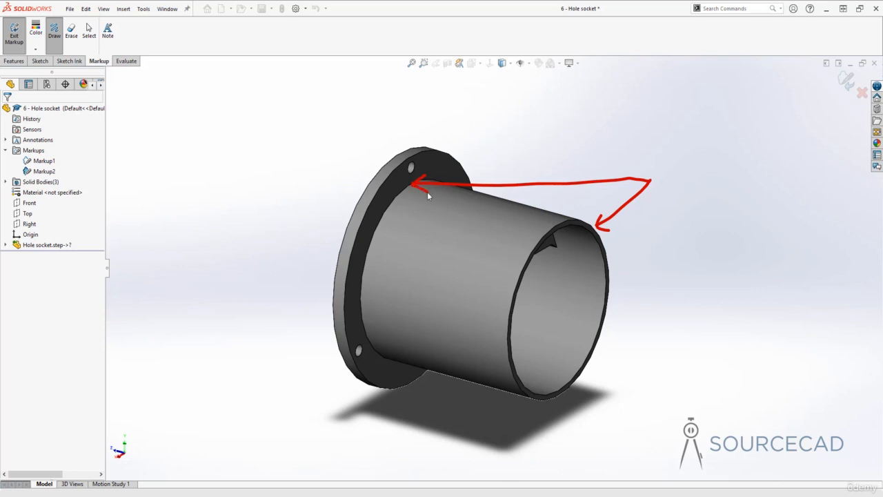
- Add the note "Add fillets" above the point where the two red arrows meet
left_click(109, 31)
left_click(649, 157)
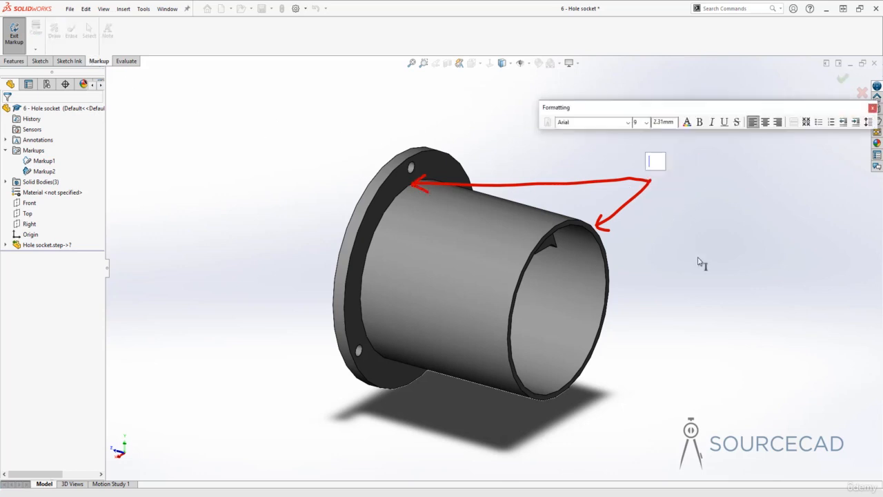
type("Add fille")
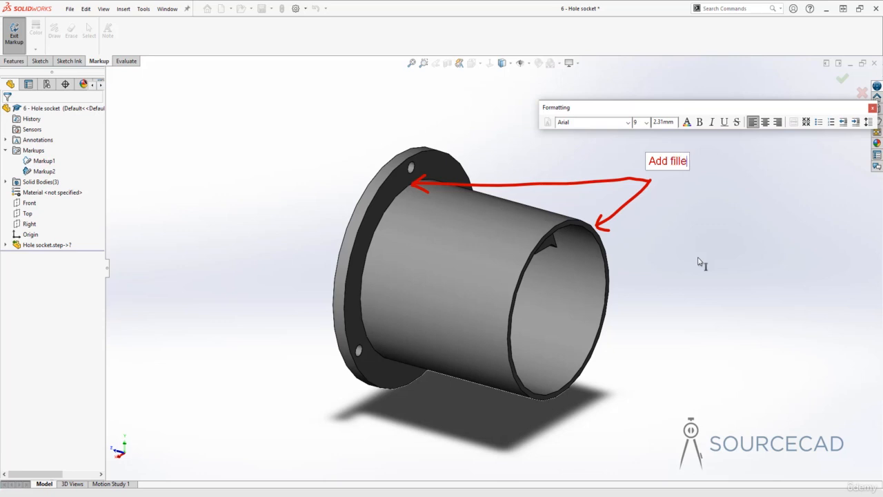
type("ts")
left_click(843, 80)
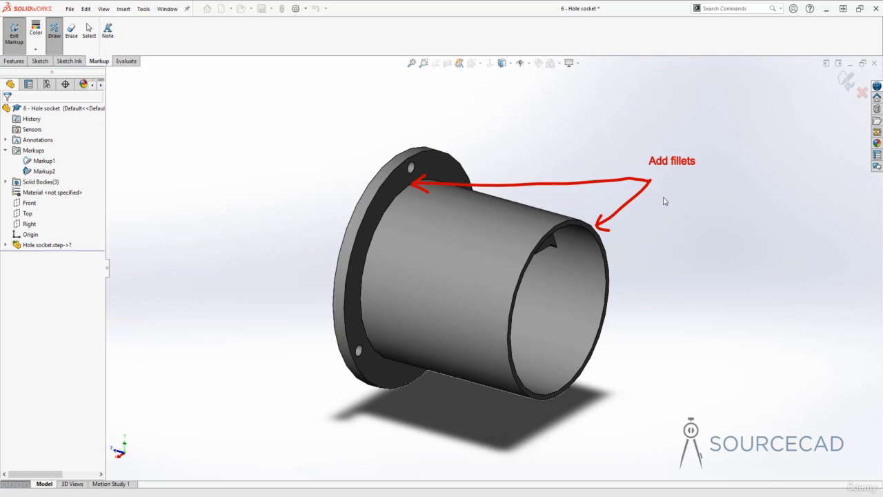
- Switch the markup tool to Erase and back to Draw, and finish the second markup
left_click(71, 31)
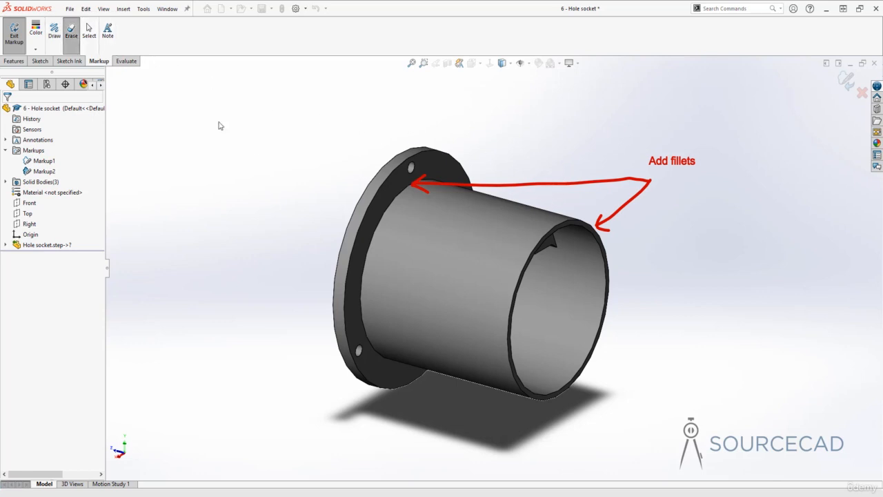
left_click(54, 31)
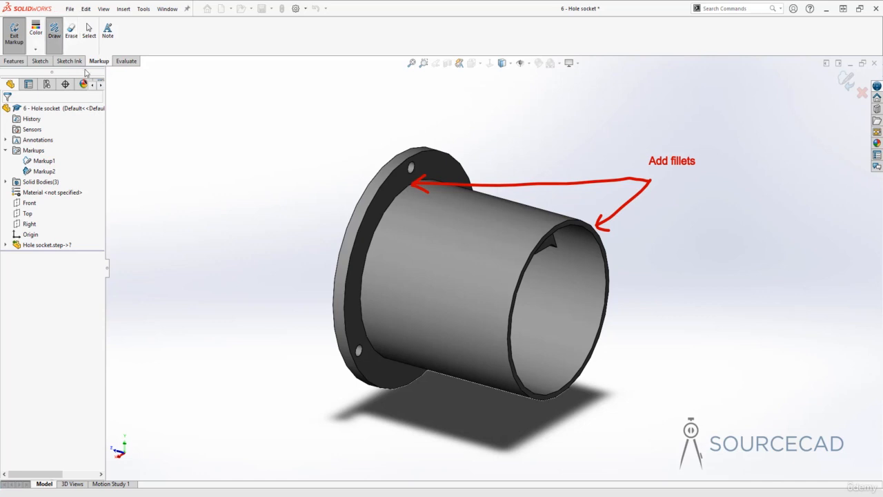
left_click(848, 81)
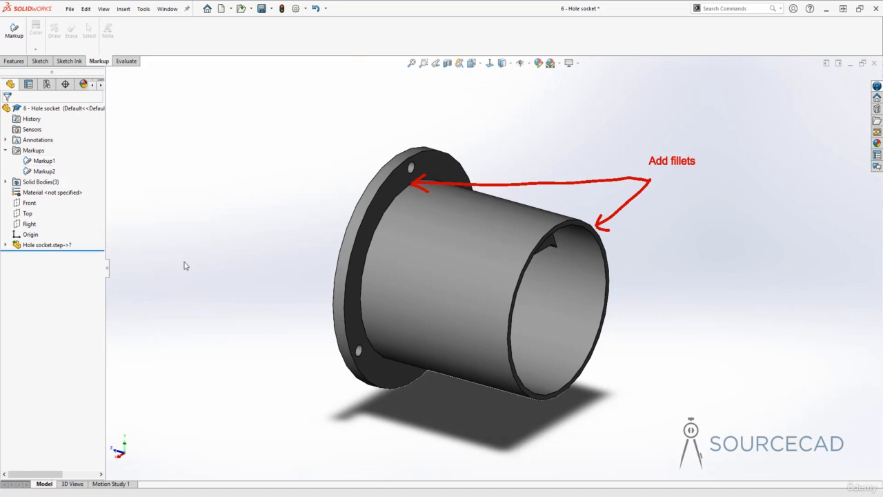
- Orient the view to Markup1, to Markup2 and back to Markup1 to review the notes in each markup
left_click(52, 165)
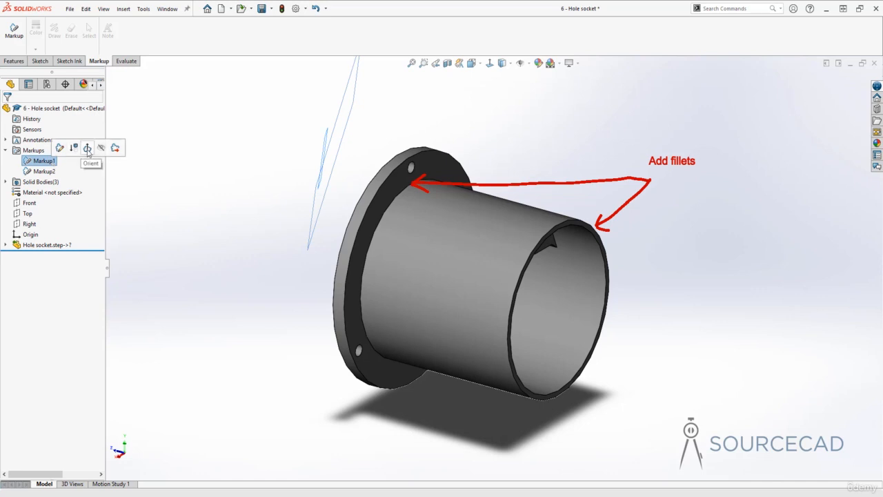
left_click(88, 149)
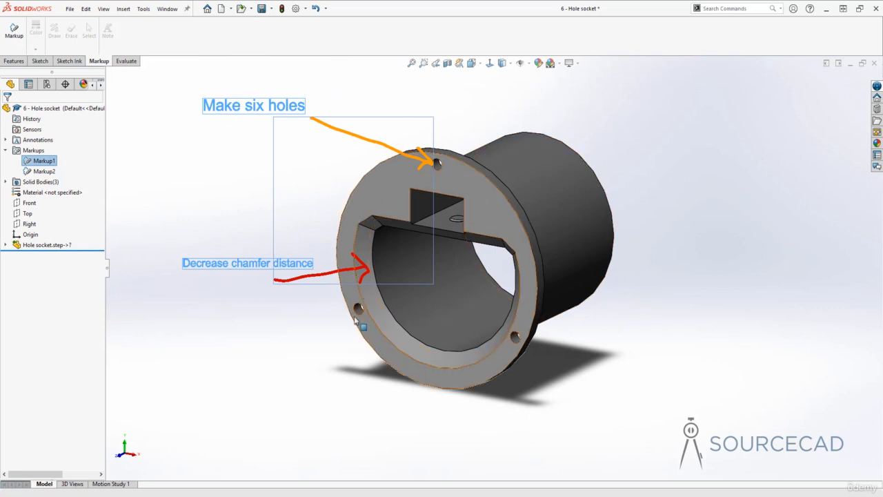
left_click(43, 172)
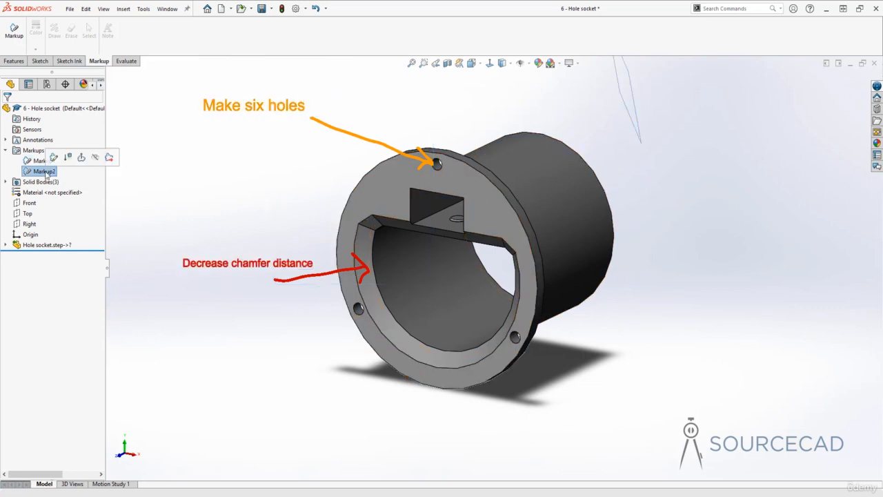
left_click(68, 158)
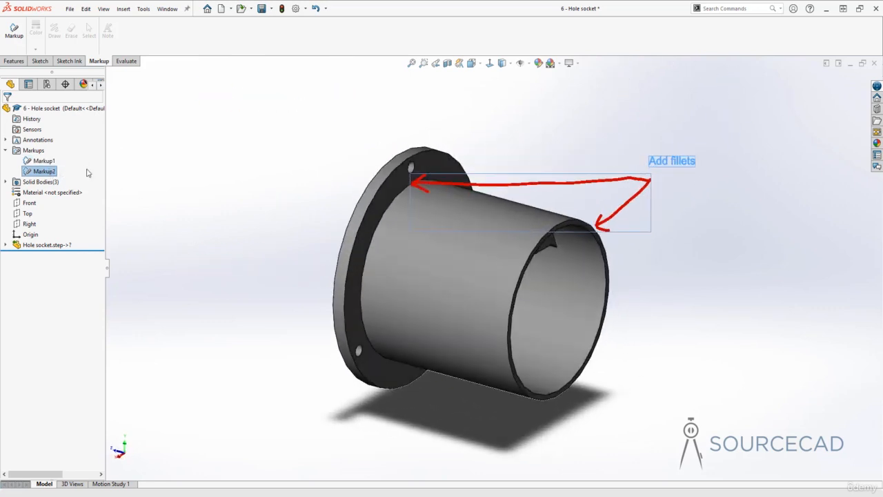
left_click(744, 303)
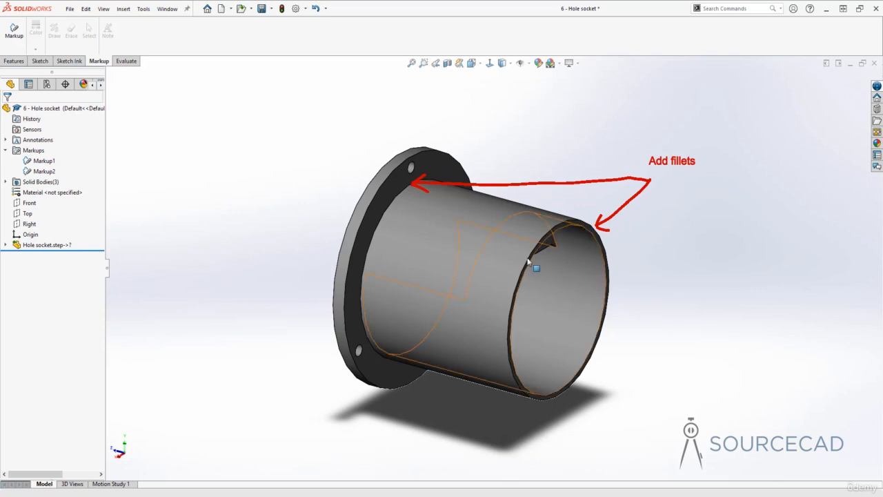
left_click(55, 161)
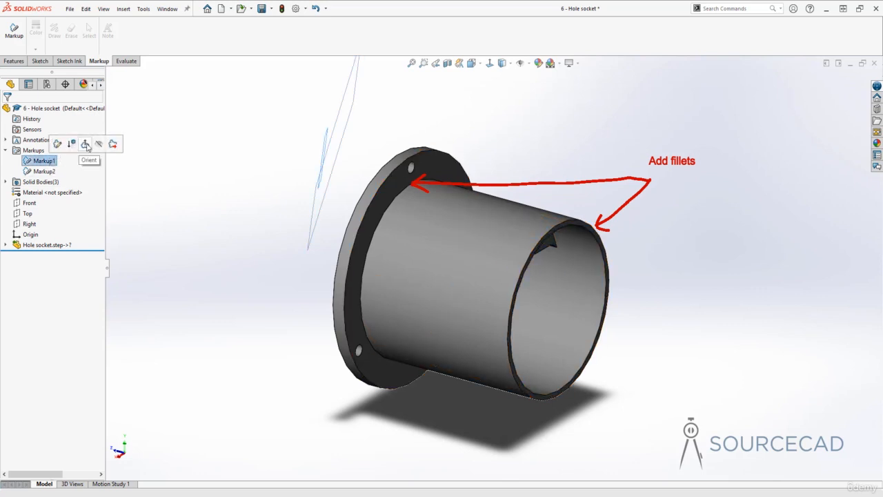
left_click(85, 144)
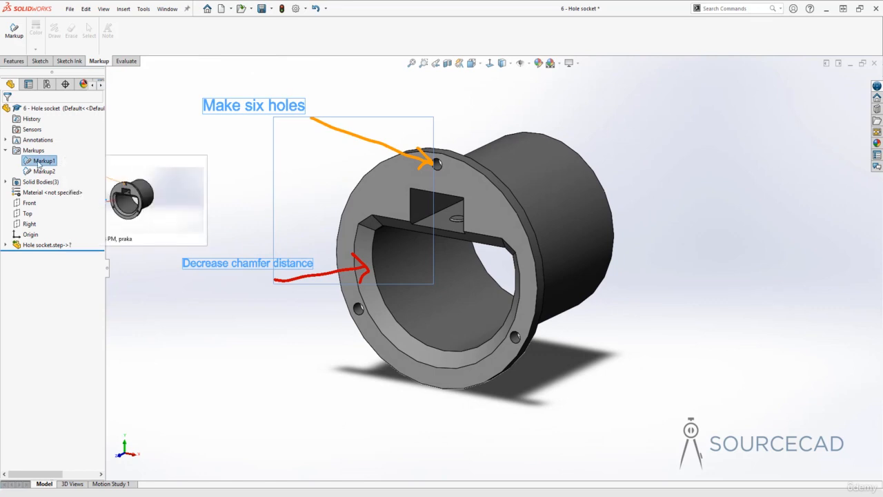
- Export Markup1 to the Desktop as a PDF file named "sample markup"
right_click(43, 162)
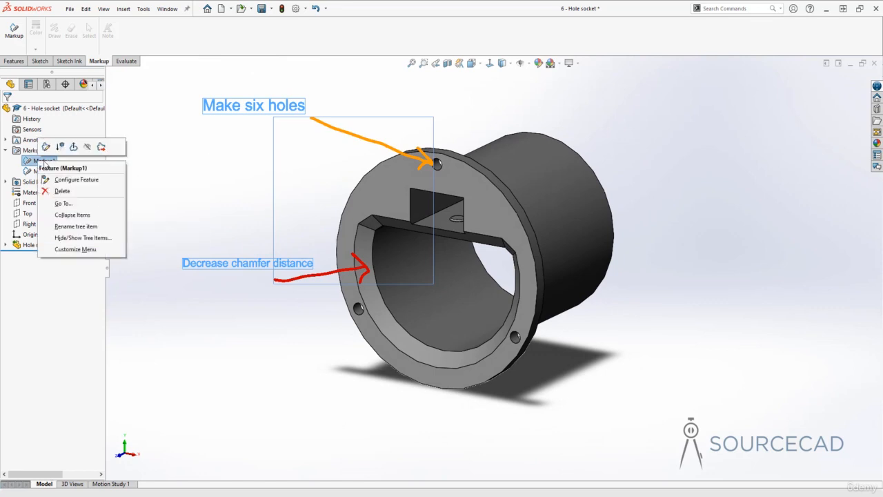
left_click(101, 148)
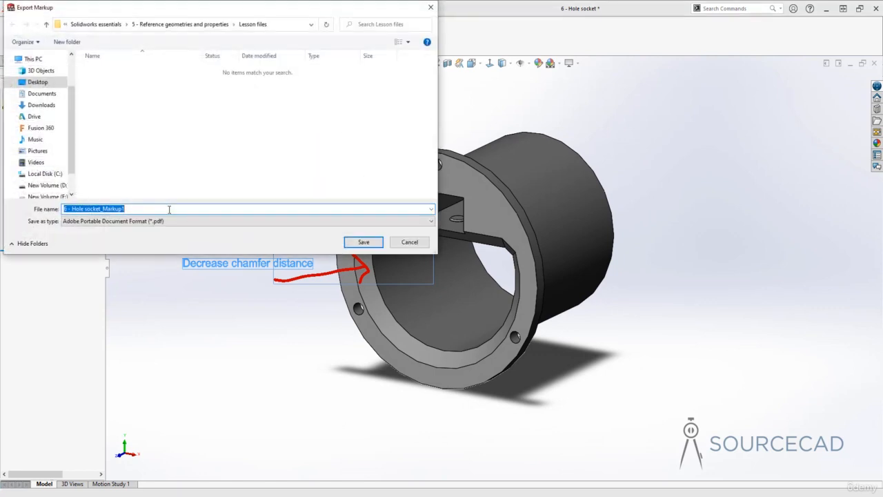
left_click(34, 82)
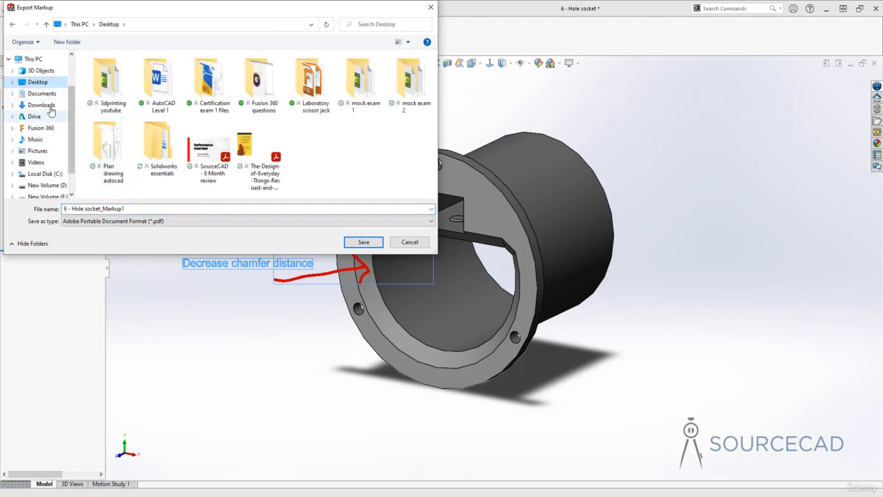
triple_click(106, 211)
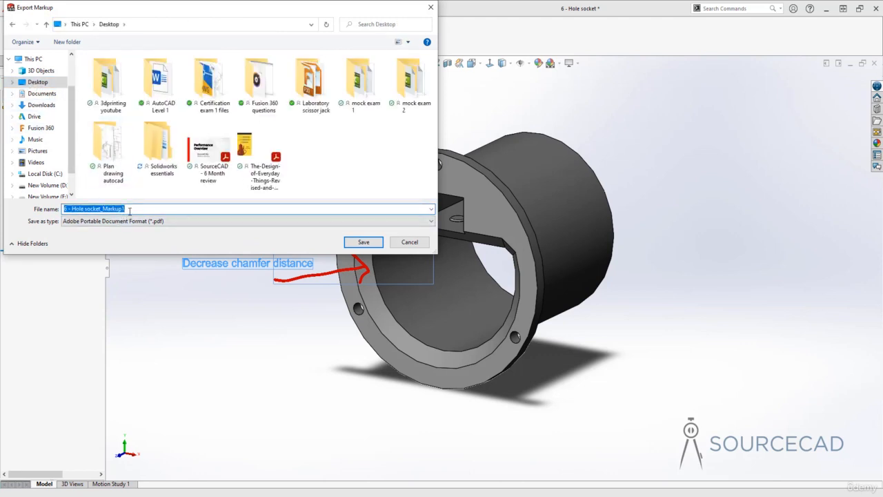
type("sample markup")
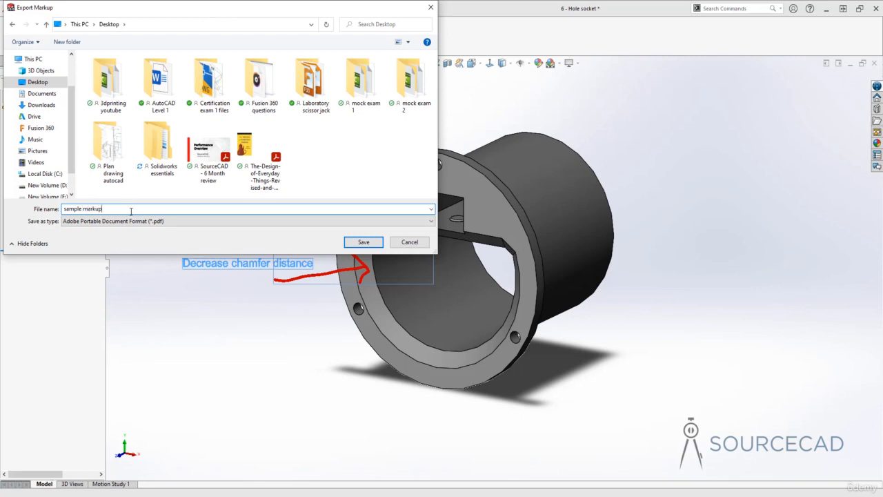
left_click(363, 241)
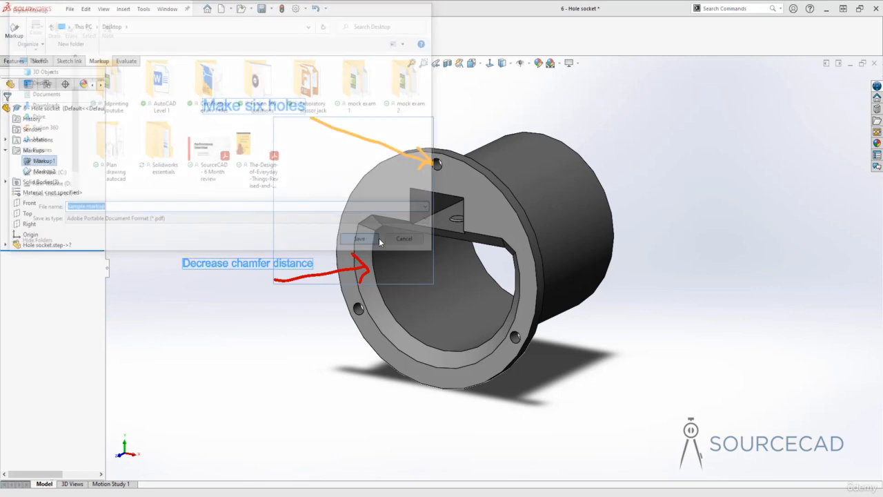
- Open the exported "sample markup" PDF from the desktop, examine it and close it
left_click(823, 9)
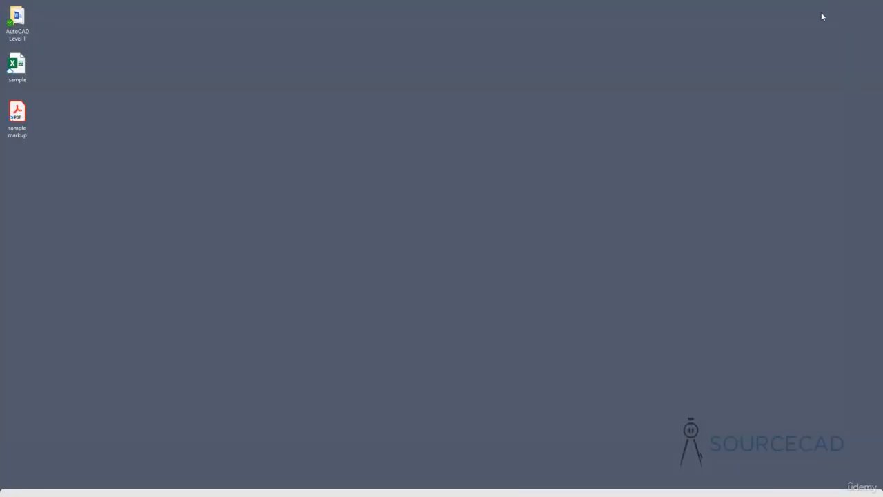
double_click(25, 121)
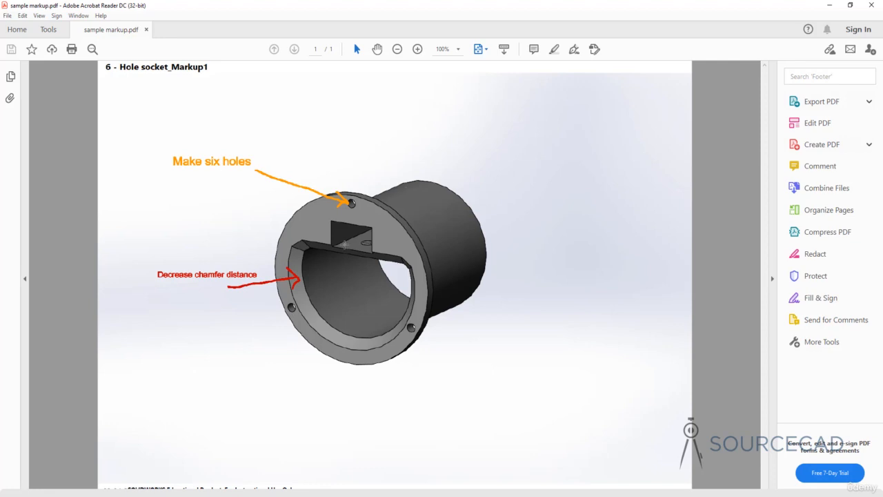
left_click(873, 5)
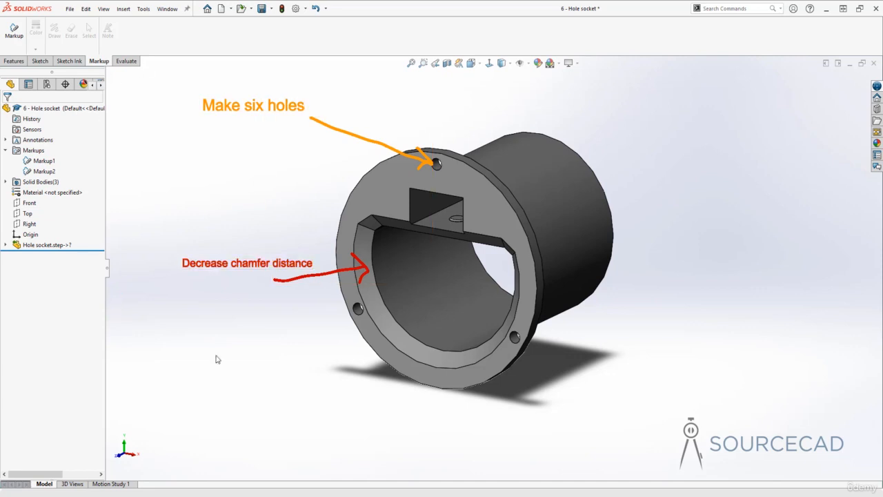
- Select each markup in the feature tree and orbit the part to examine how both markups display from different angles
left_click(52, 163)
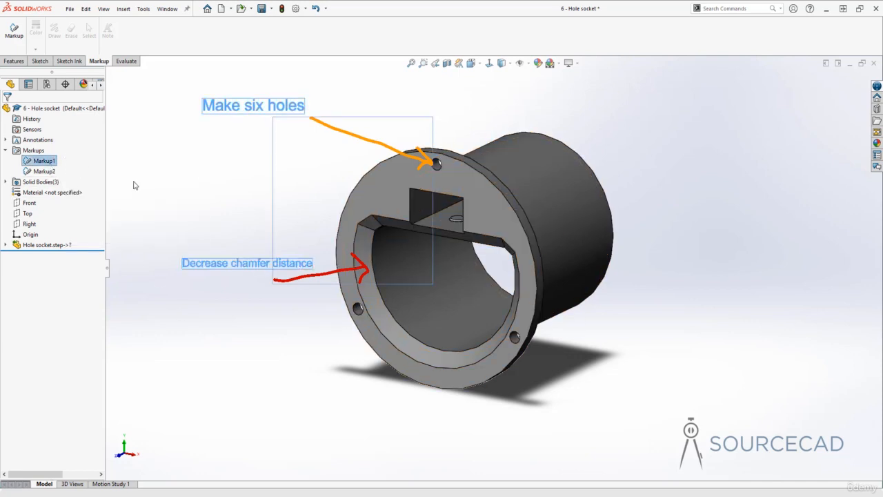
left_click(57, 172)
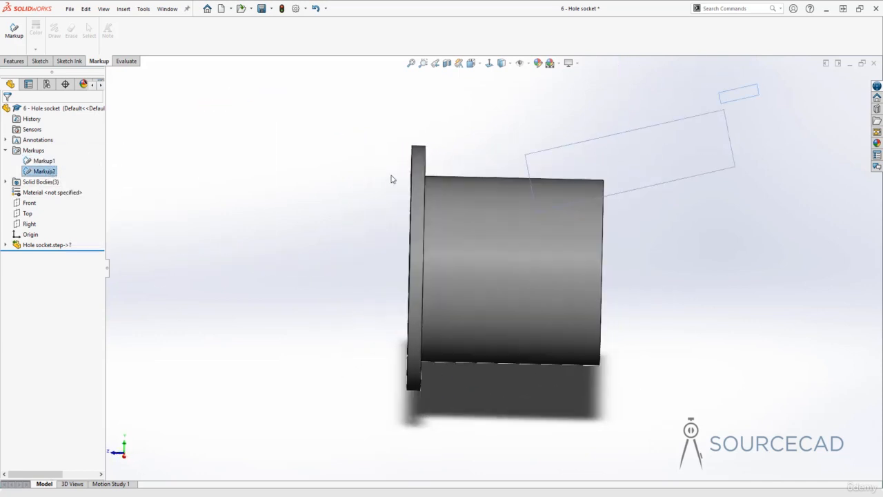
left_click(238, 242)
middle_click_drag(239, 242, 314, 233)
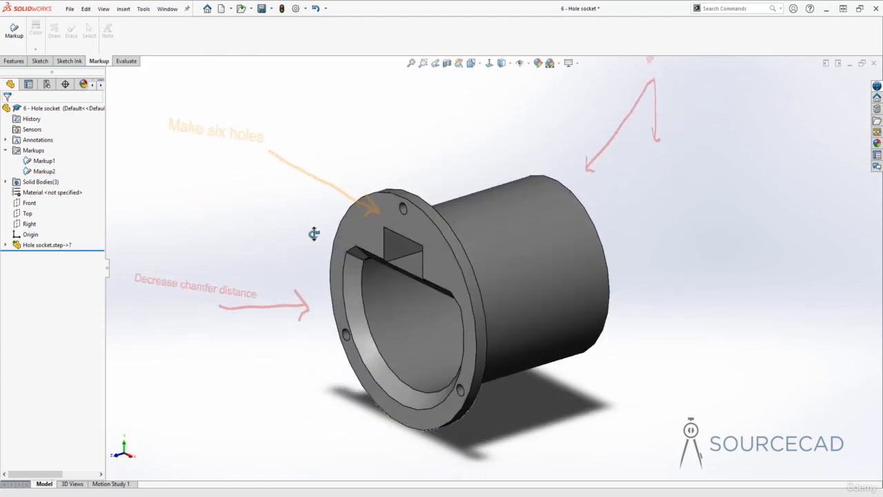
- Hide Markup1 and Markup2 and check the part from a rotated view
left_click(61, 163)
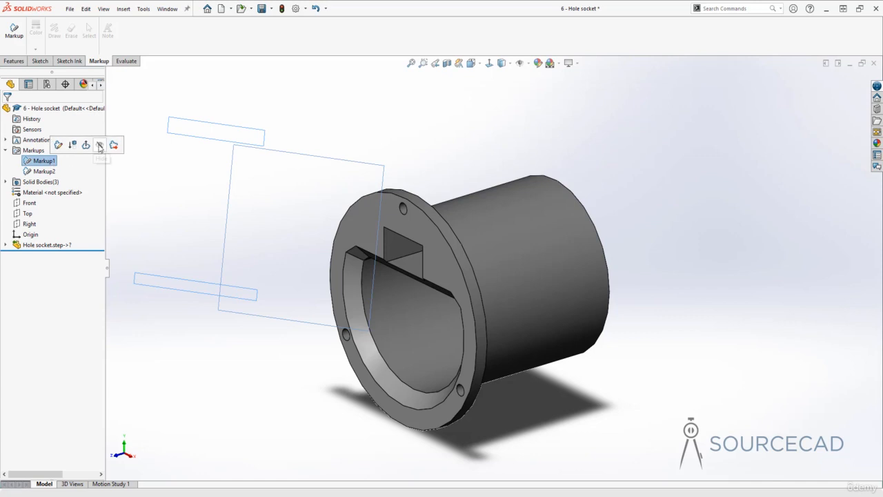
left_click(114, 192)
left_click(44, 171)
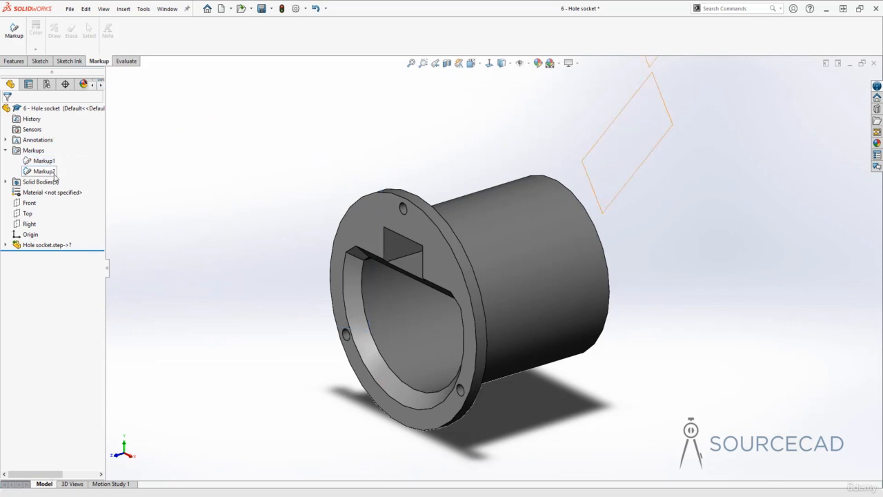
left_click(112, 174)
middle_click_drag(212, 230, 223, 246)
middle_click_drag(261, 205, 366, 234)
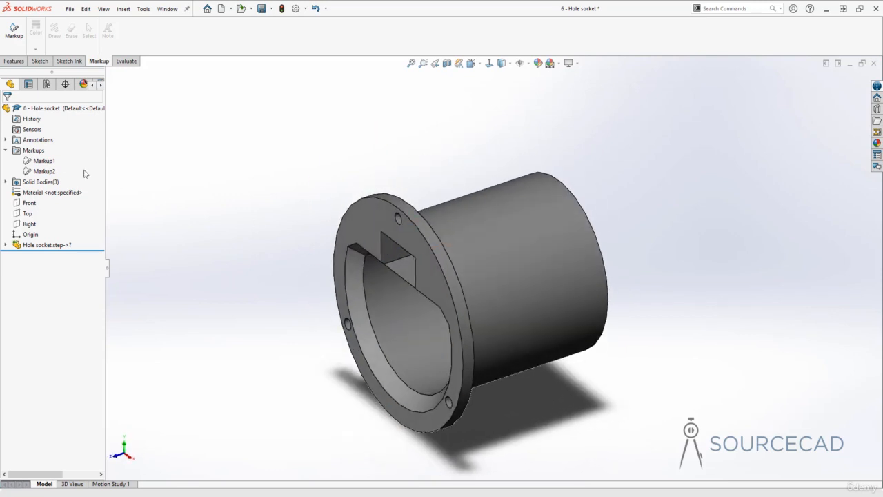
- Show Markup1 and Markup2 again and check them while orbiting the part
left_click(44, 161)
mouse_move(236, 216)
middle_mouse_down()
mouse_move(235, 203)
mouse_move(270, 218)
mouse_move(246, 207)
middle_mouse_up()
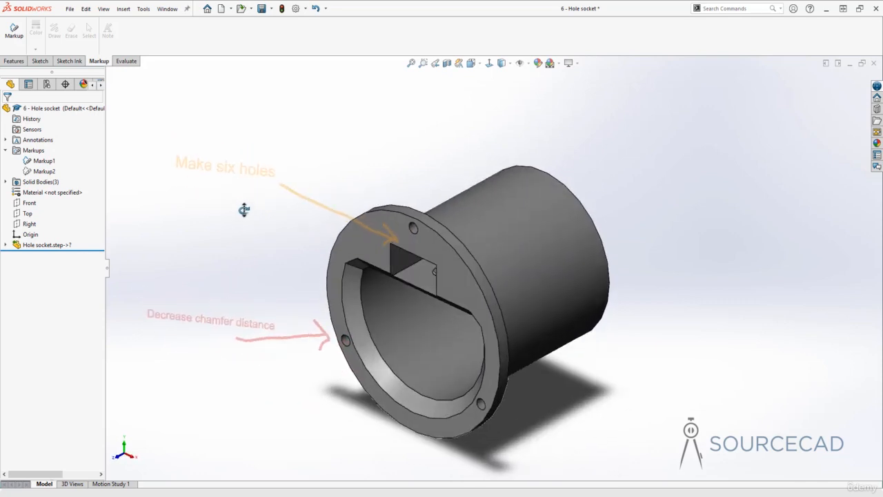
left_click(44, 171)
left_click(104, 160)
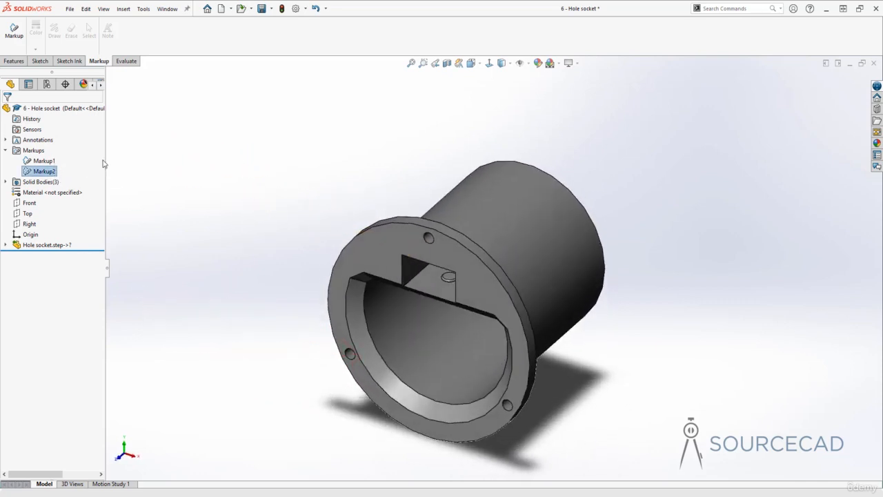
left_click(210, 192)
left_click(653, 191)
mouse_move(653, 194)
middle_mouse_down()
mouse_move(568, 191)
mouse_move(603, 193)
mouse_move(569, 166)
mouse_move(657, 235)
middle_mouse_up()
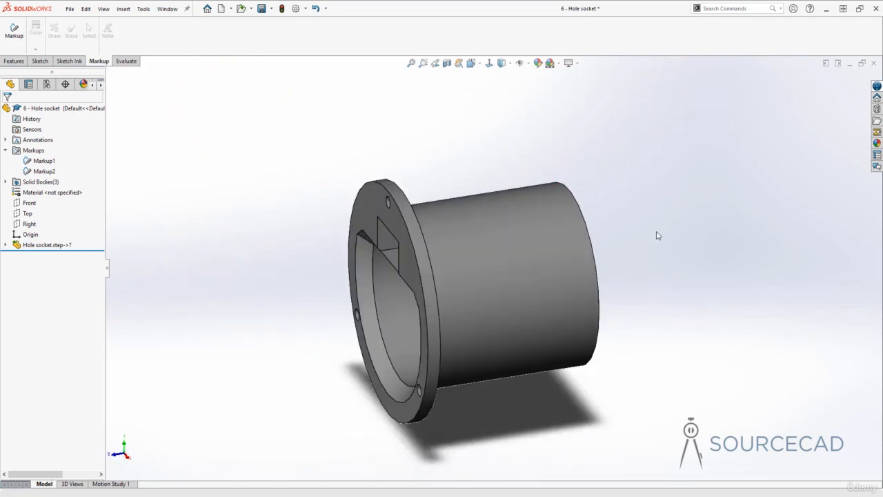